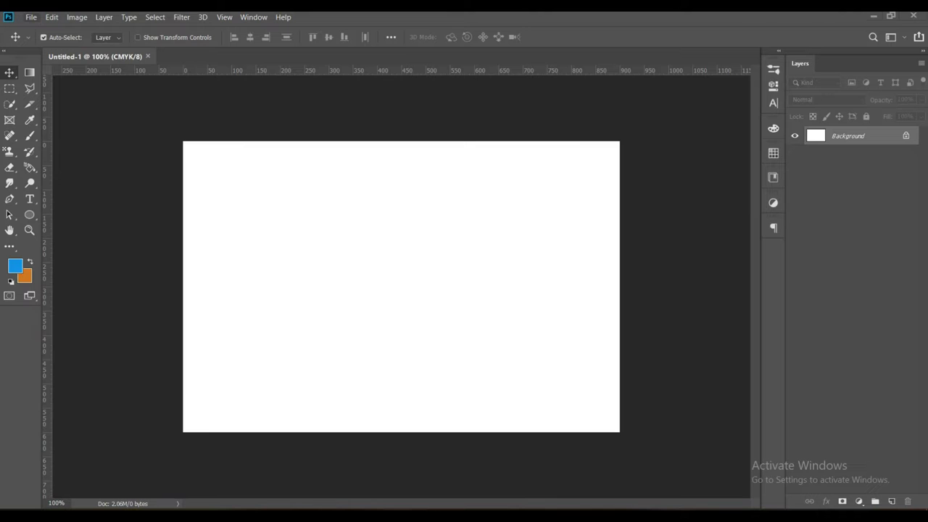
Step: Place the tom. image from the Desktop onto the blank canvas as an embedded layer
left_click(30, 17)
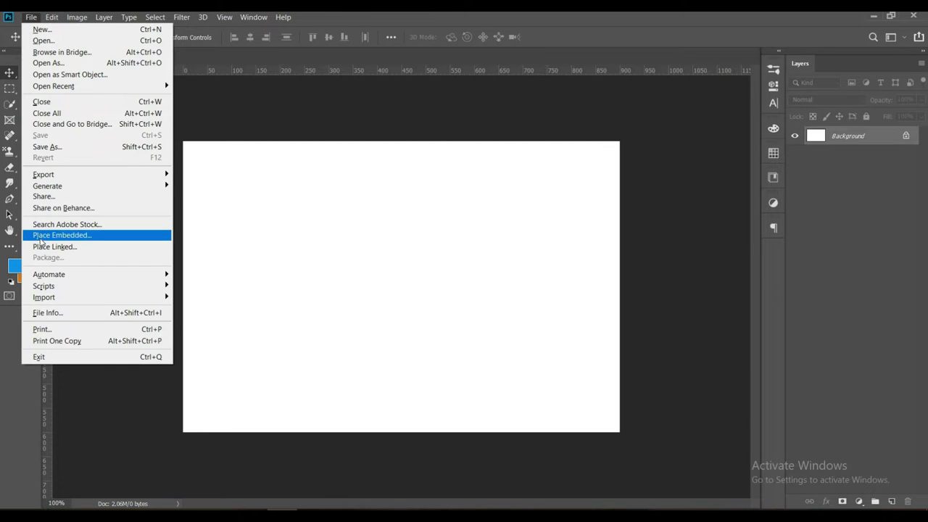
left_click(41, 237)
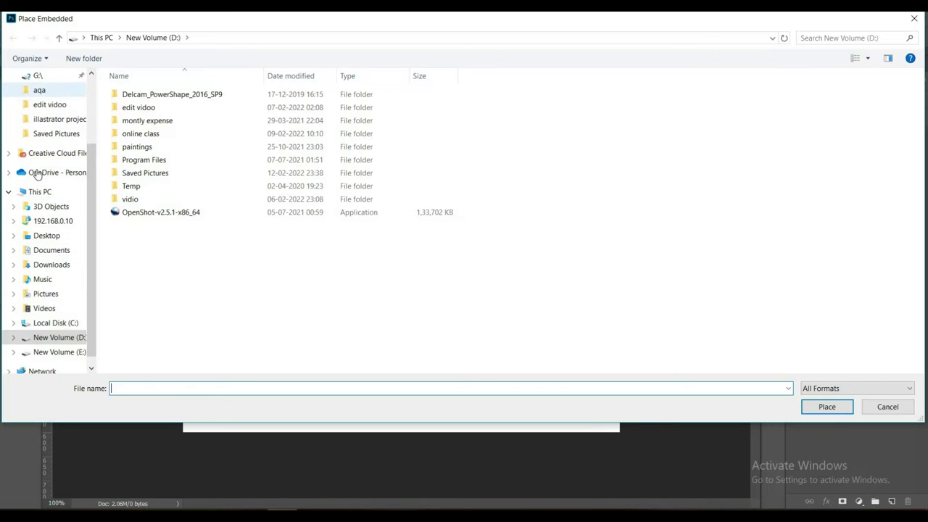
scroll(38, 172, "up", 2)
scroll(38, 173, "up", 2)
left_click(46, 99)
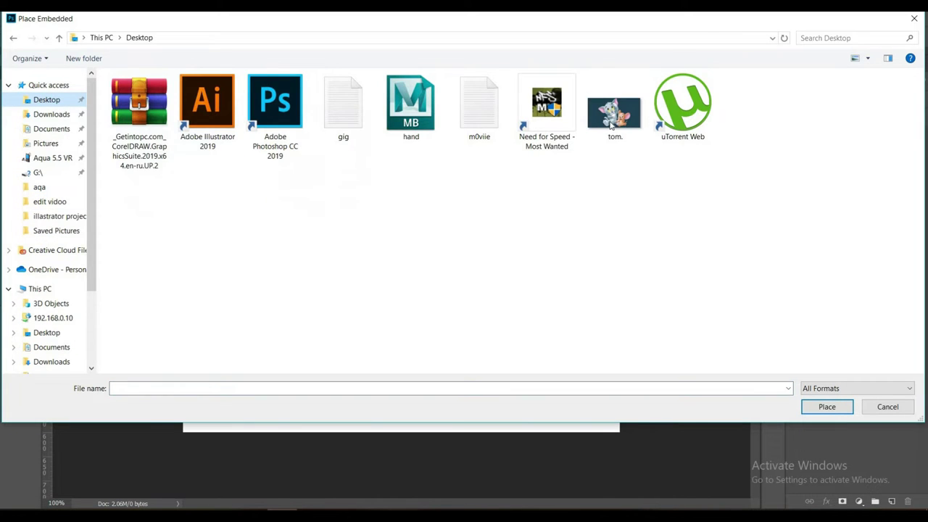
left_click(611, 119)
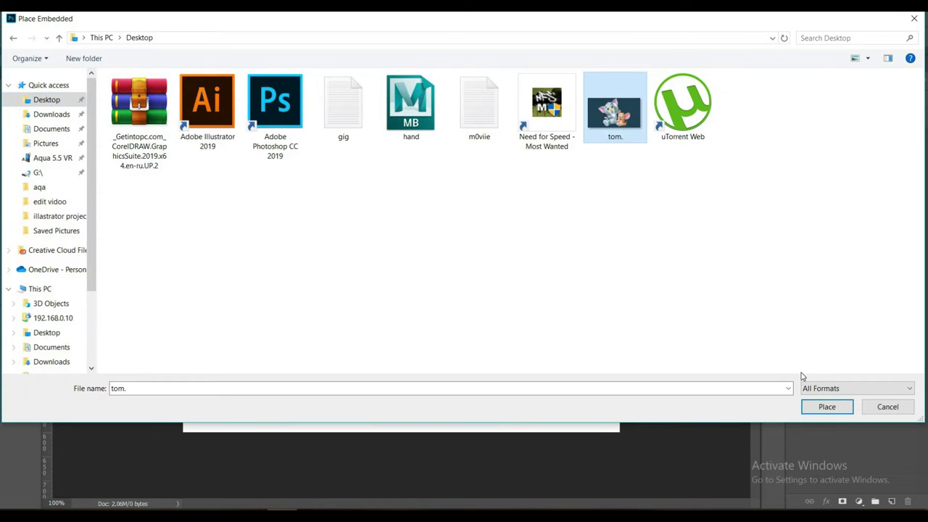
left_click(827, 408)
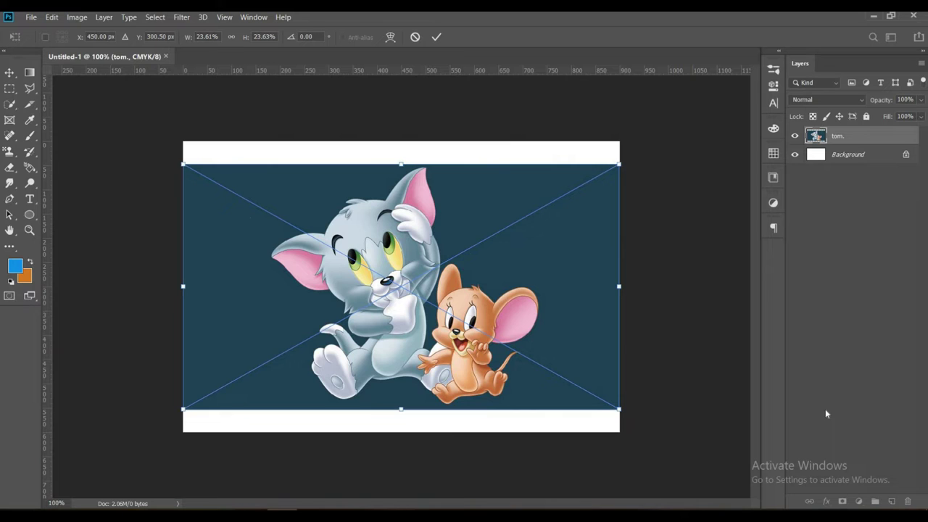
Step: Commit the tom. image placement and rasterize the tom. layer
left_click(435, 39)
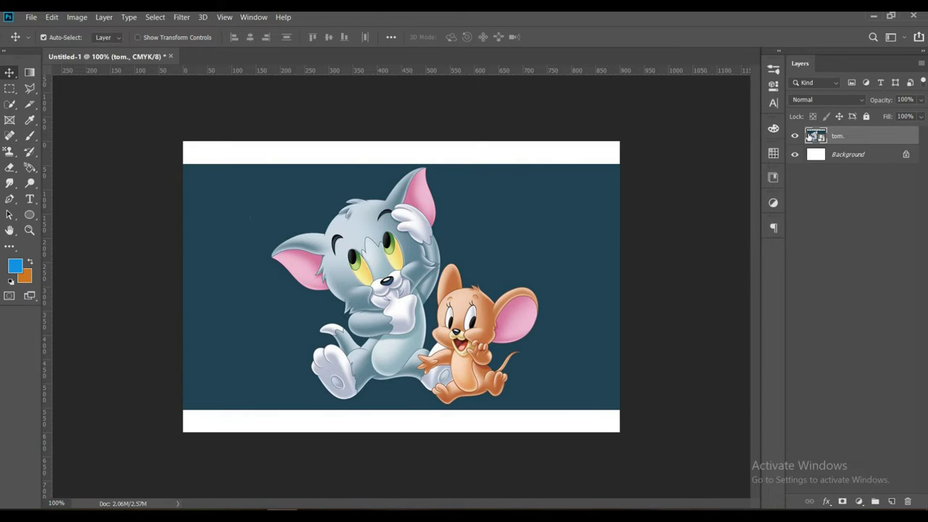
right_click(871, 135)
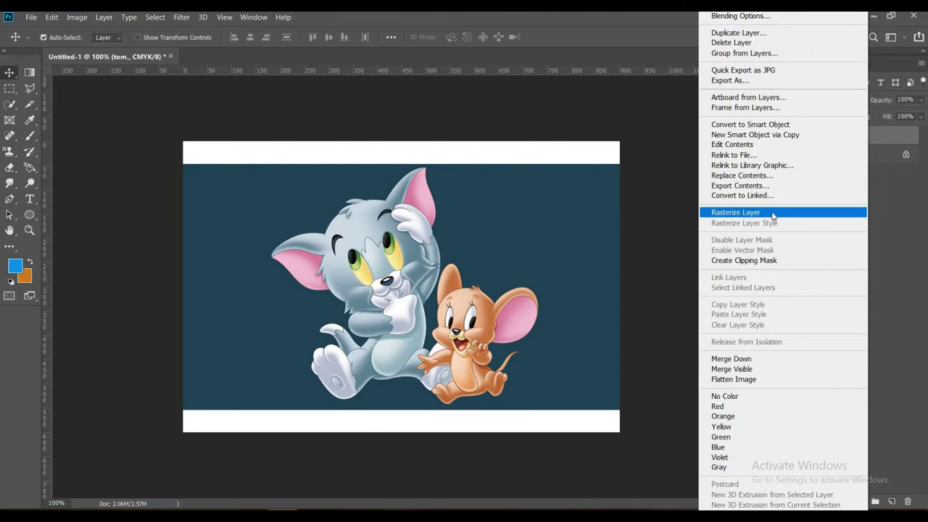
left_click(773, 215)
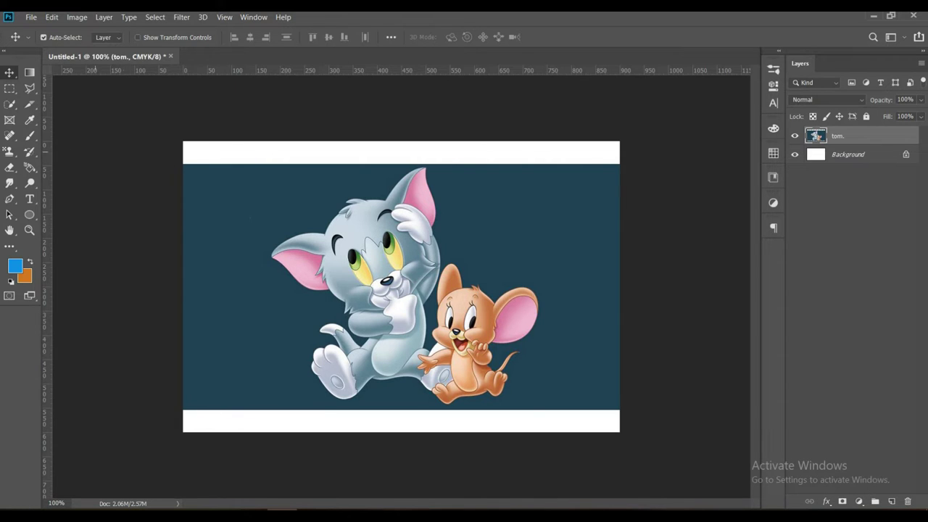
Step: Quick-select the dark blue background around the characters with a 30 px brush in Add mode
left_click(7, 105)
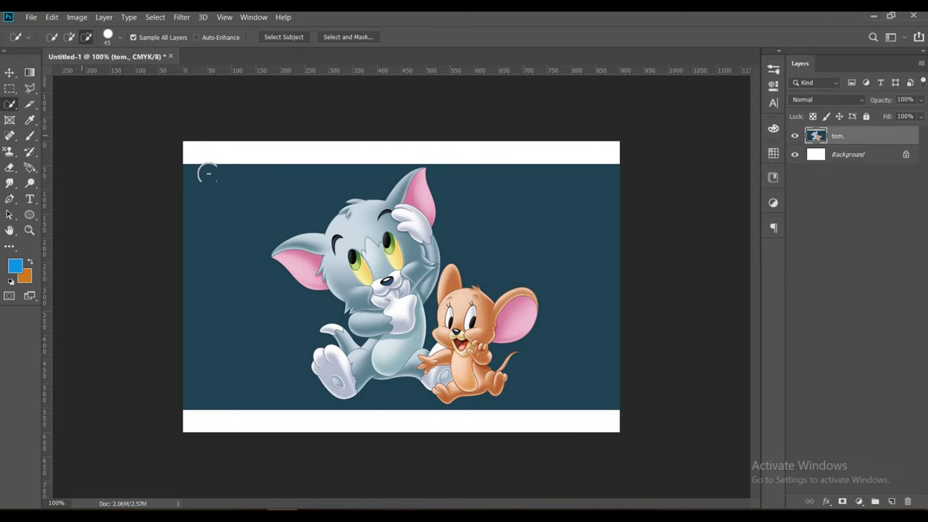
left_click(69, 37)
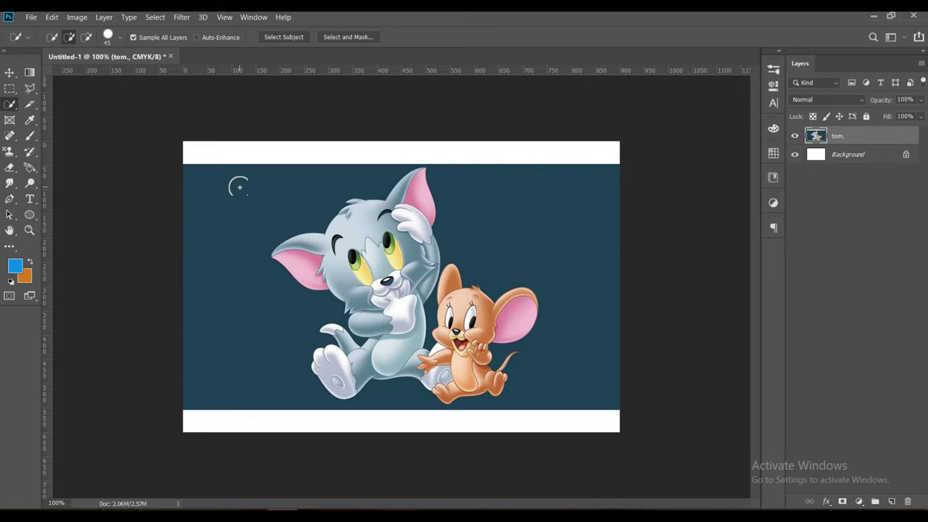
key("bracketleft")
key("bracketleft")
key("bracketleft")
mouse_move(221, 199)
left_mouse_down()
mouse_move(376, 396)
mouse_move(529, 400)
mouse_move(551, 363)
mouse_move(375, 184)
left_mouse_up()
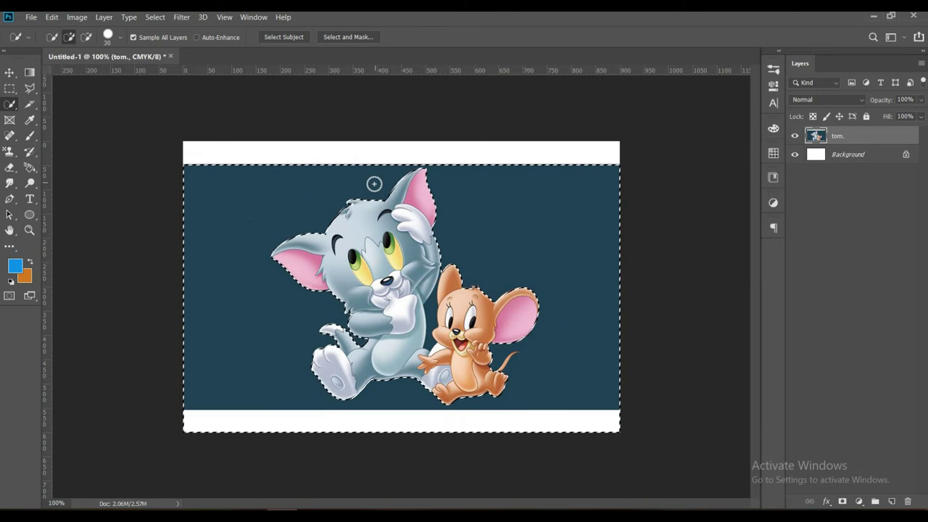
Step: Subtract the tip of Jerry's tail from the selection using a 6 px brush
key("bracketleft")
key("bracketleft")
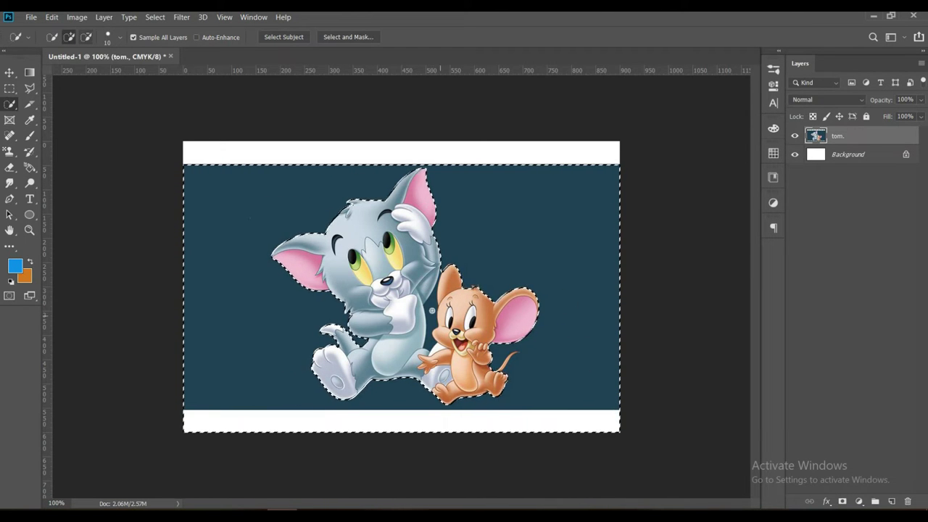
key("bracketleft")
key("bracketleft")
key("bracketleft")
left_click_drag(517, 352, 500, 366)
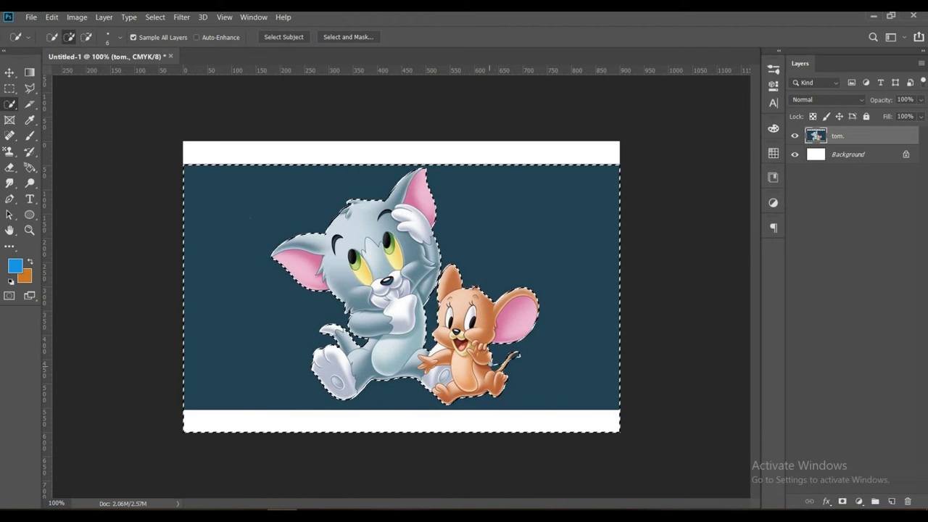
left_click(155, 16)
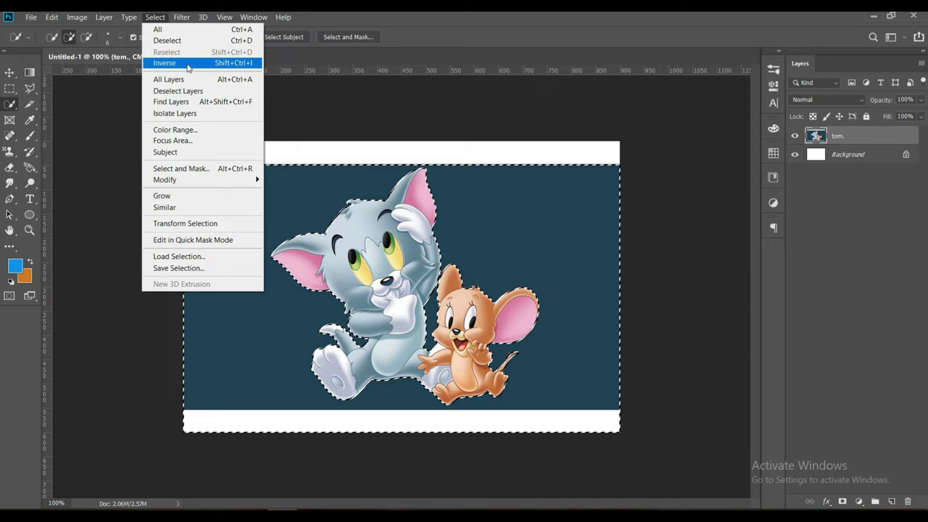
Step: Invert the selection onto Tom and Jerry and enter Select and Mask
left_click(187, 64)
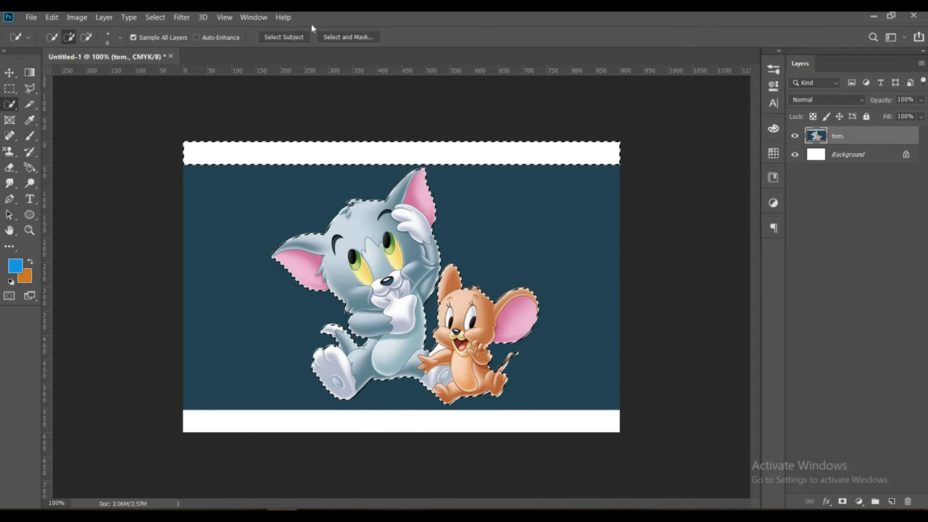
left_click(363, 37)
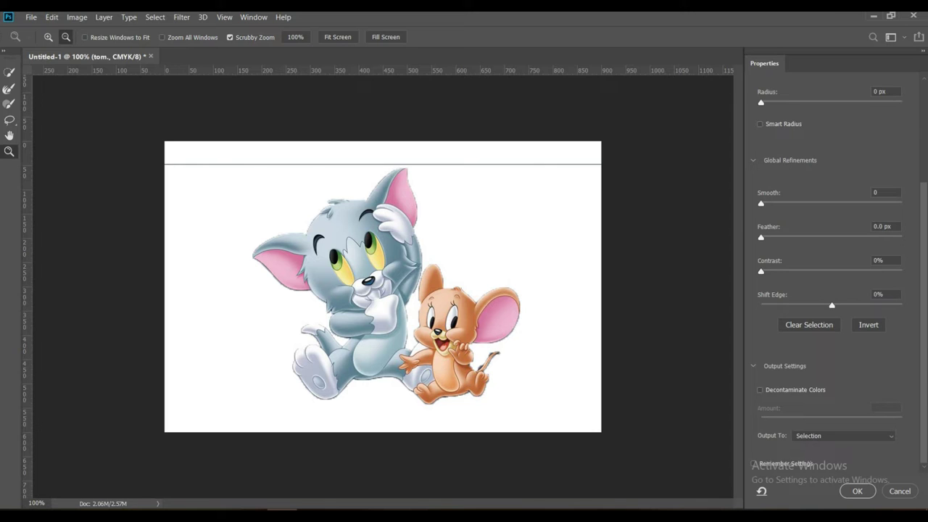
Step: Brush away the thin stray line along the top edge of the selection in subtract mode
left_click(13, 72)
left_click(13, 72)
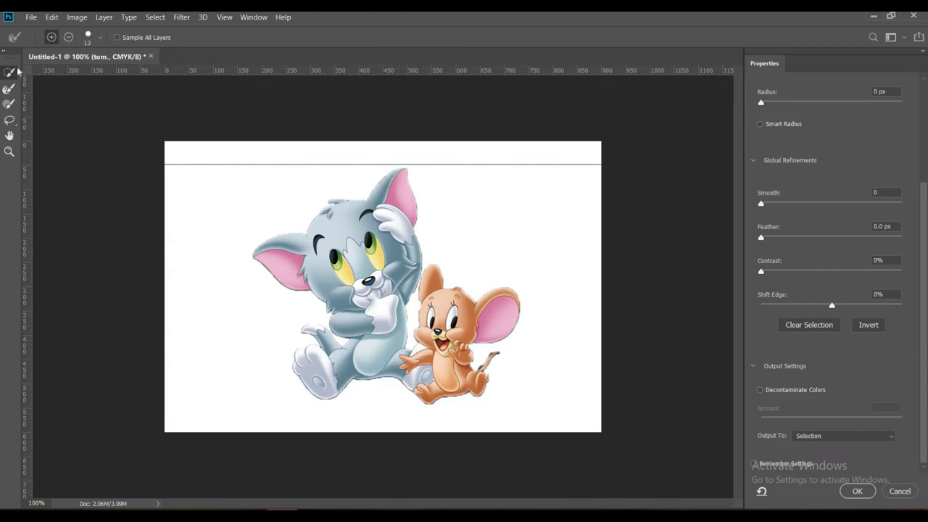
left_click(69, 40)
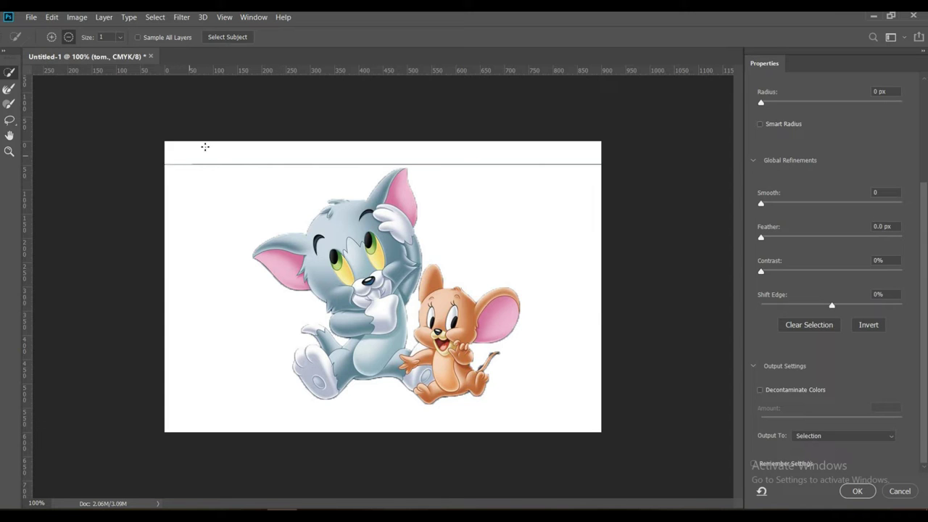
mouse_move(216, 161)
left_mouse_down()
mouse_move(201, 155)
mouse_move(482, 168)
left_mouse_up()
Step: Clean up the selection edge beside Jerry's tail and scroll to Output Settings
scroll(482, 169, "up", 3)
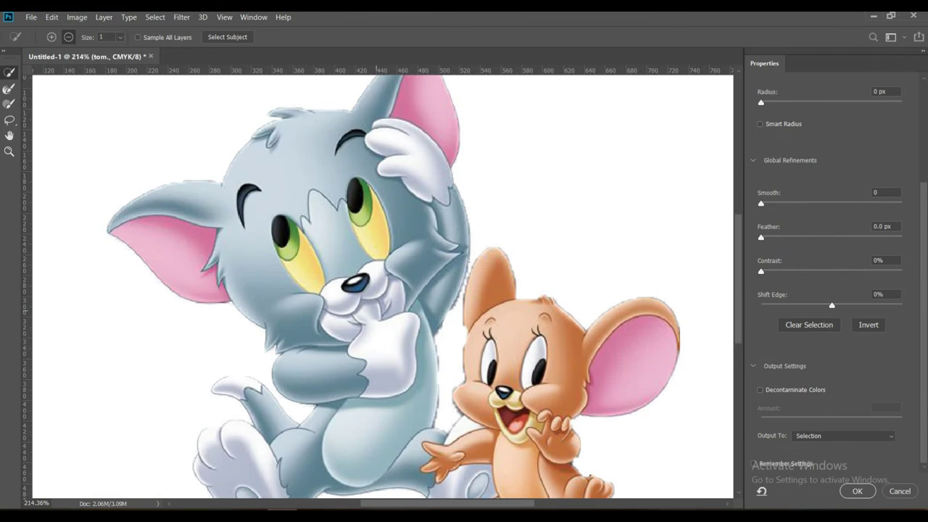
scroll(483, 168, "down", 2)
left_click_drag(580, 304, 621, 279)
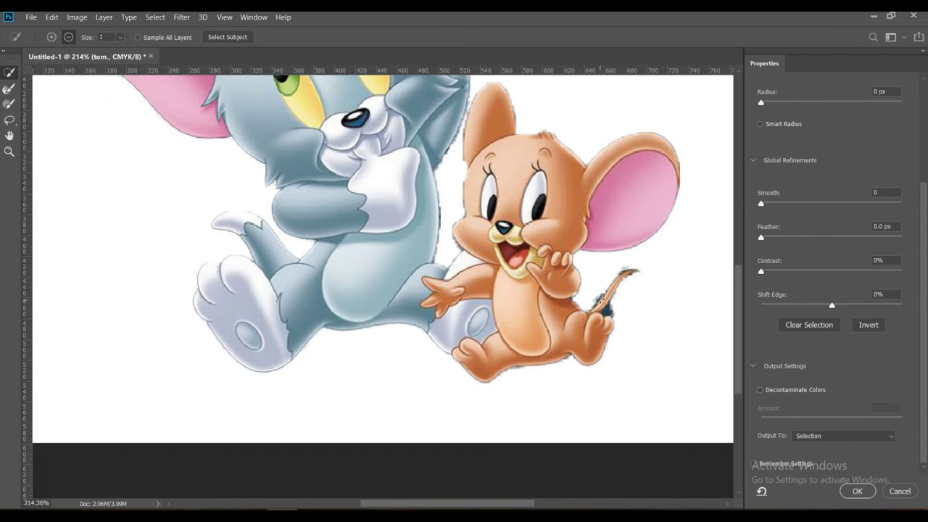
scroll(508, 295, "up", 1)
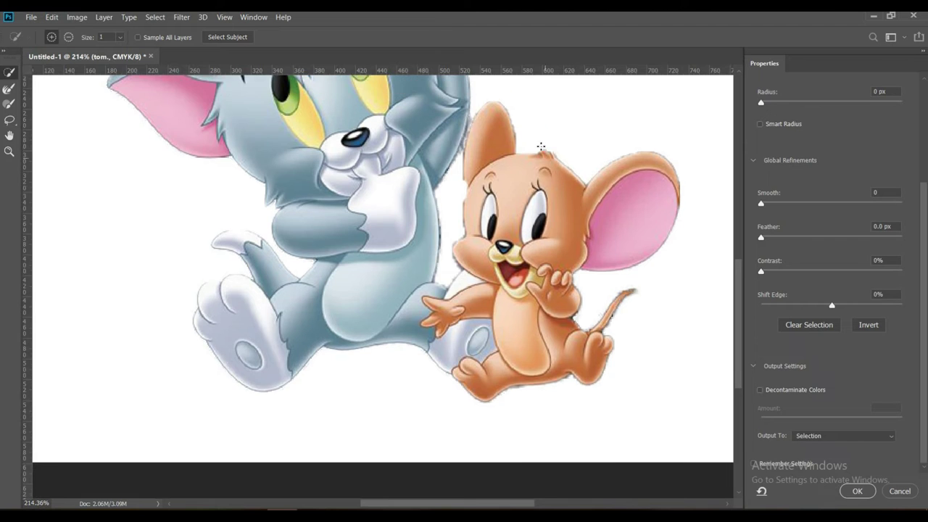
scroll(435, 294, "up", 1)
scroll(387, 294, "up", 1)
scroll(387, 294, "down", 1)
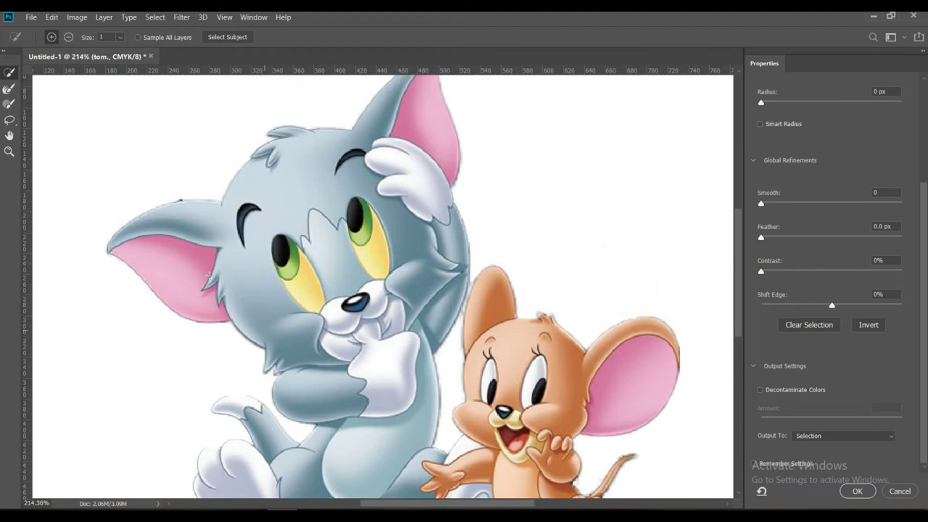
scroll(434, 250, "down", 3)
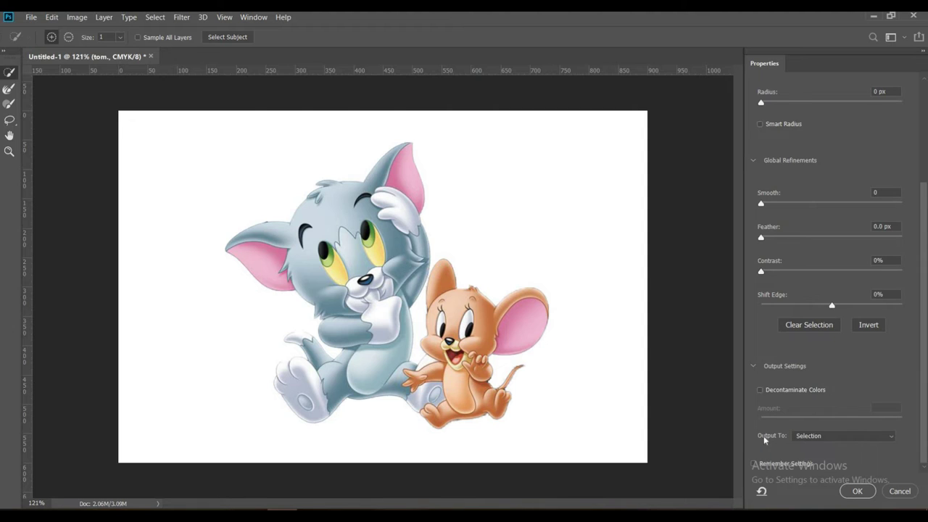
Step: Output the refined selection to a New Layer with Layer Mask
left_click(842, 436)
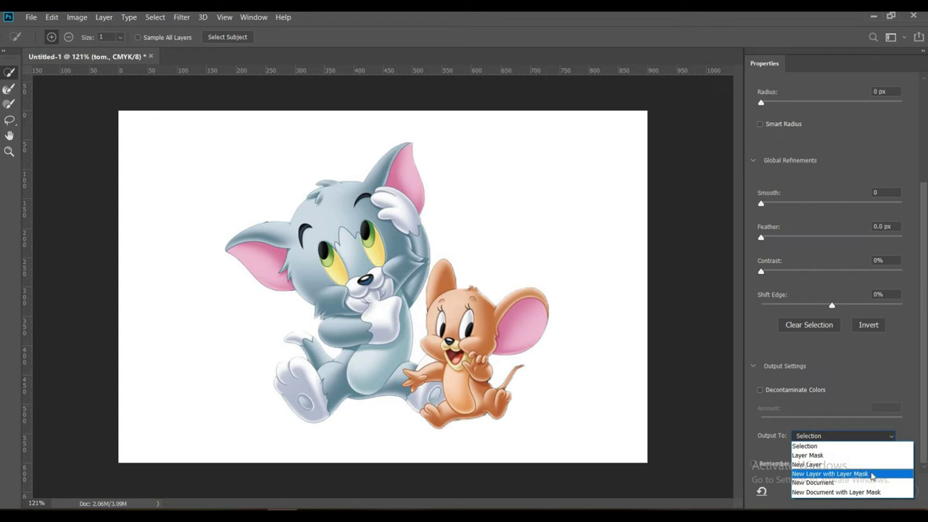
left_click(878, 476)
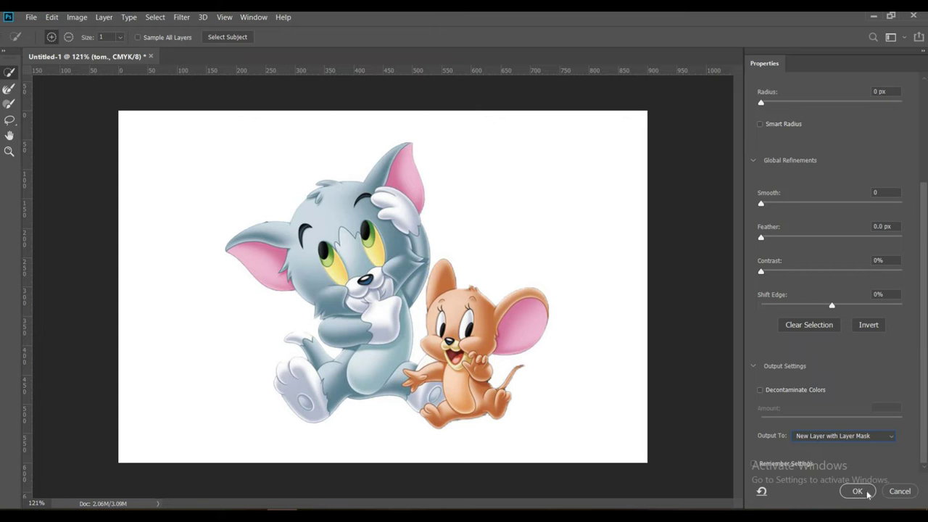
left_click(858, 491)
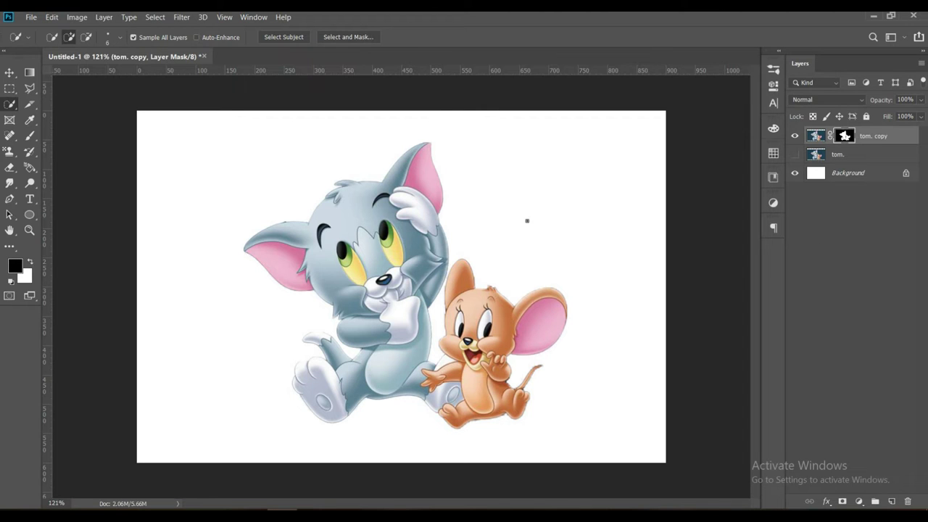
Step: Delete the original tom. layer
key("v")
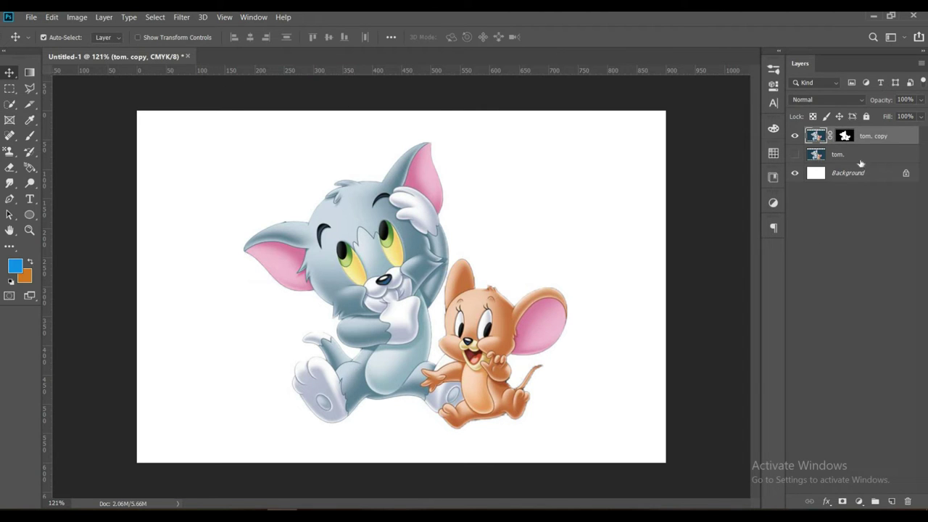
left_click(863, 155)
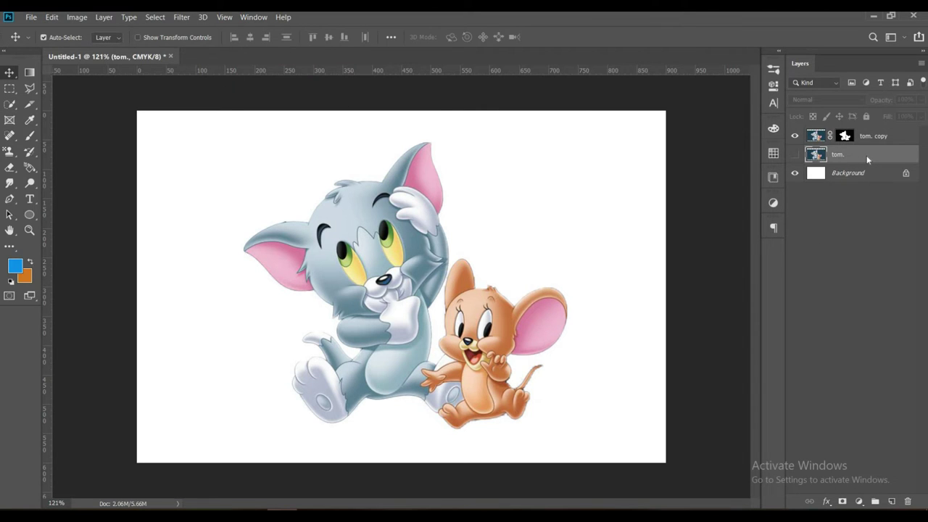
right_click(867, 155)
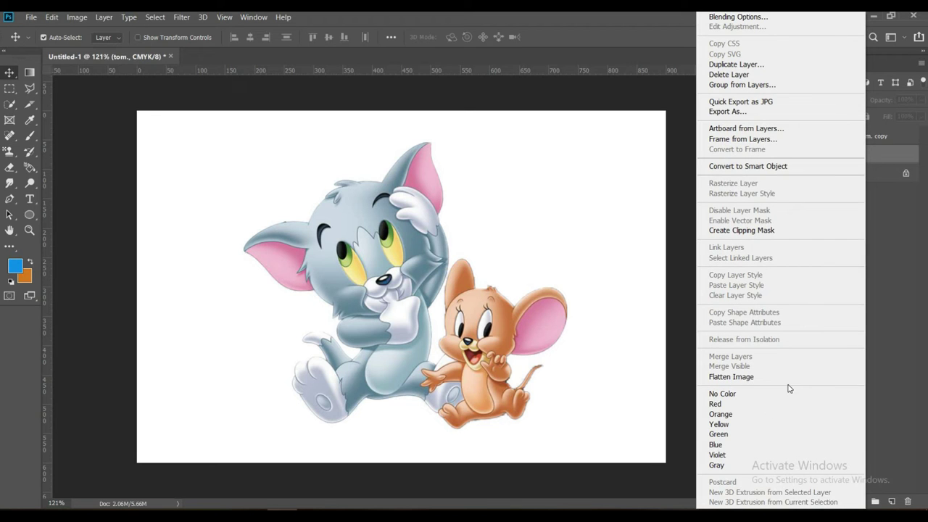
left_click(793, 75)
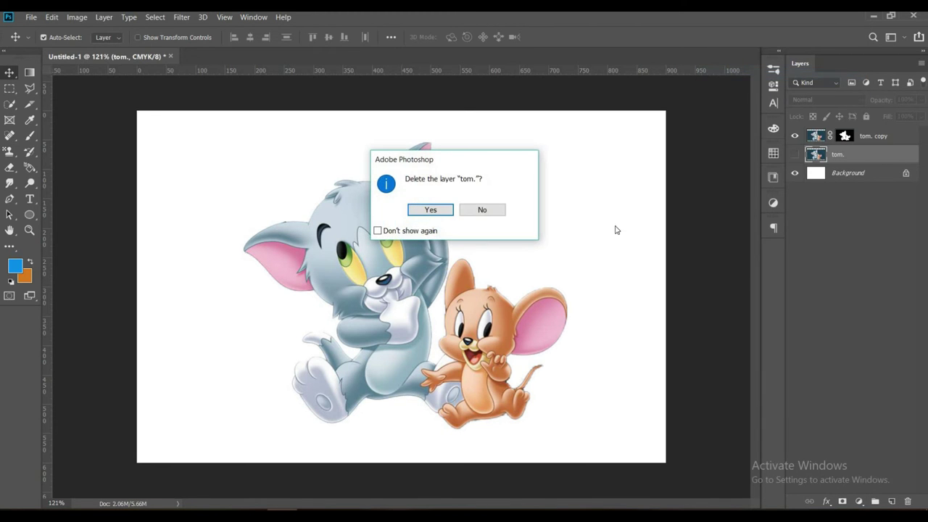
left_click(431, 209)
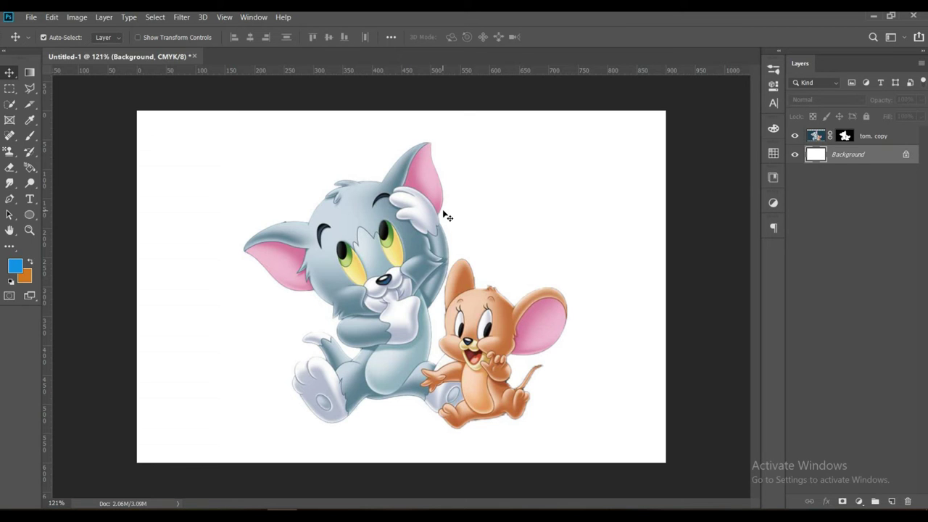
Step: Delete the Background layer, leaving the cutout on transparency
right_click(813, 156)
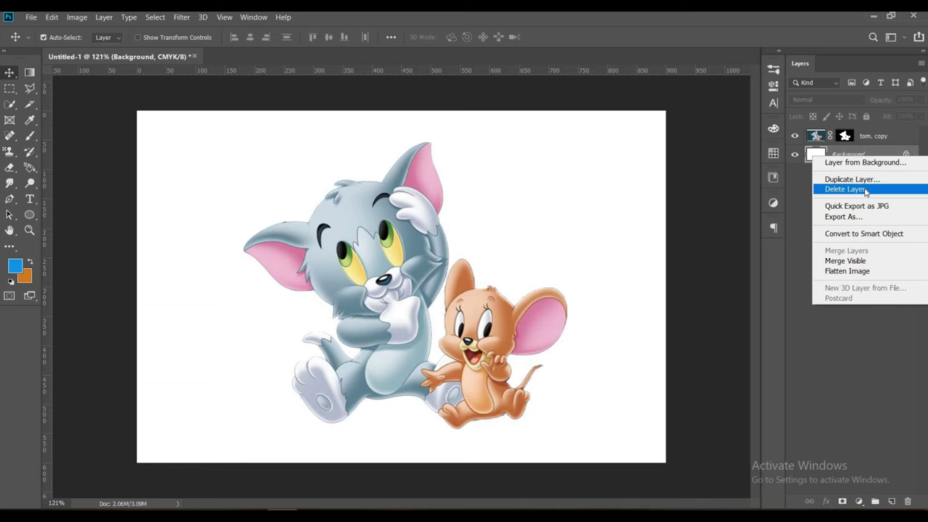
left_click(846, 189)
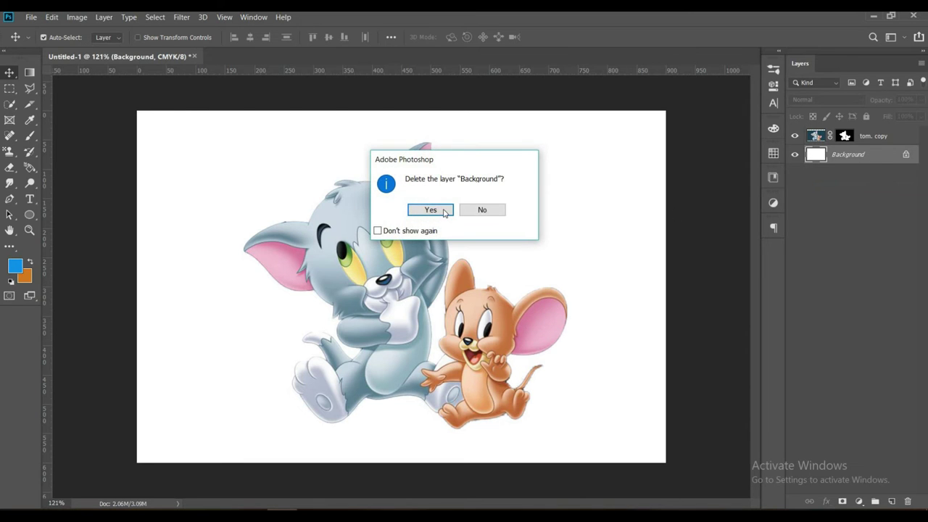
left_click(430, 209)
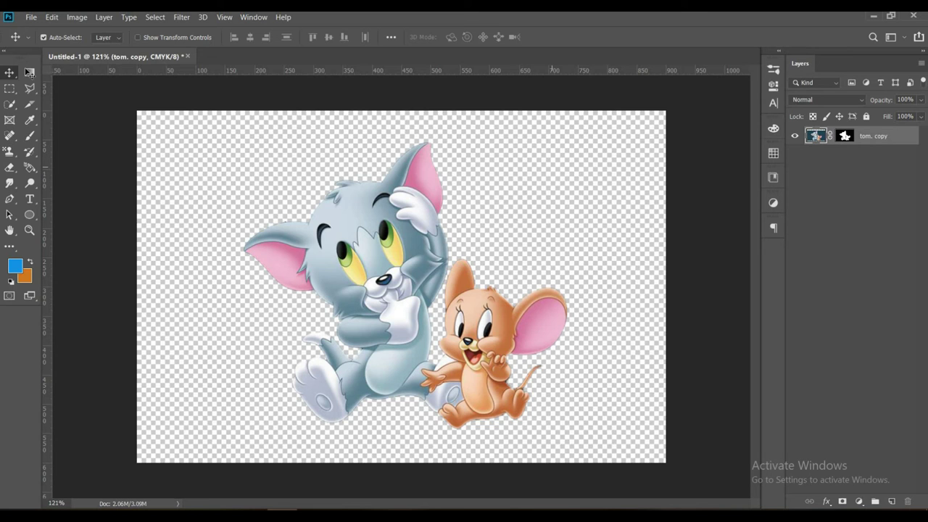
Step: Save the document as pstest.psd in Photoshop format, accepting the compatibility options
left_click(31, 17)
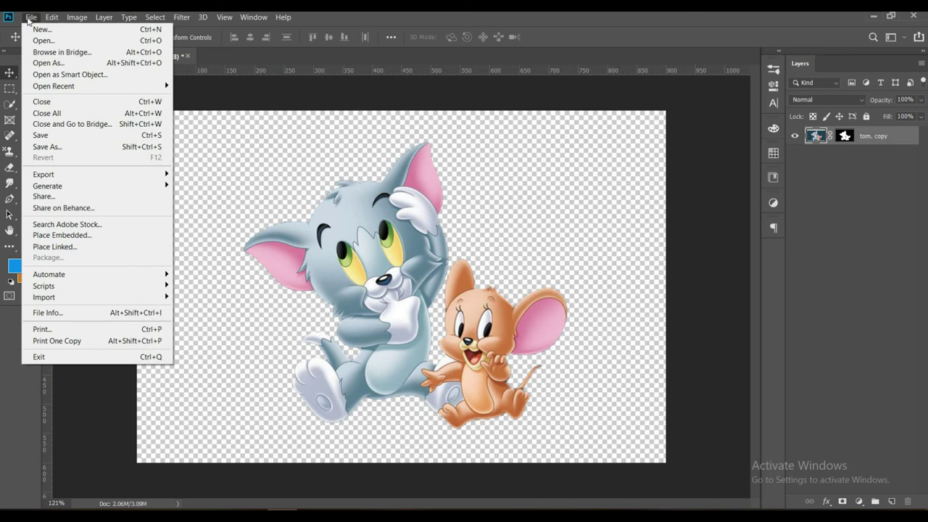
left_click(77, 148)
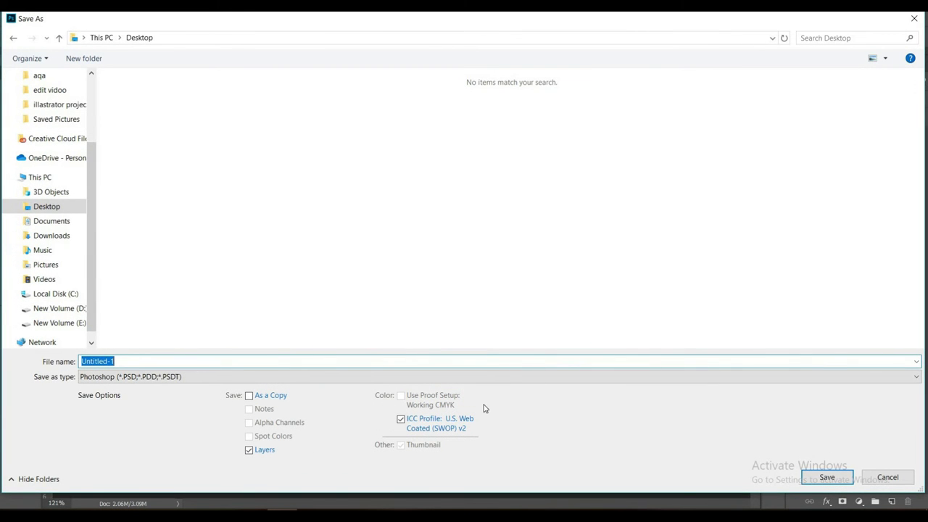
type("ps")
type("test")
left_click(832, 480)
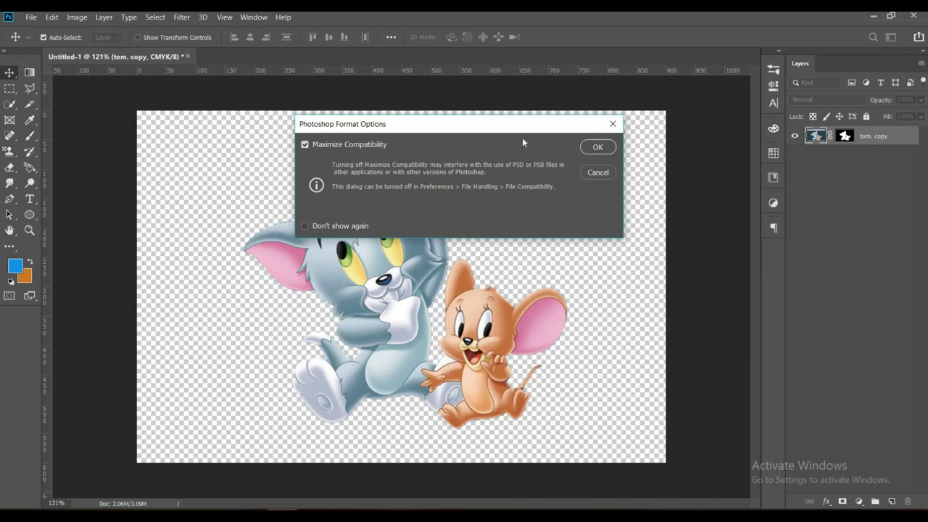
left_click(601, 147)
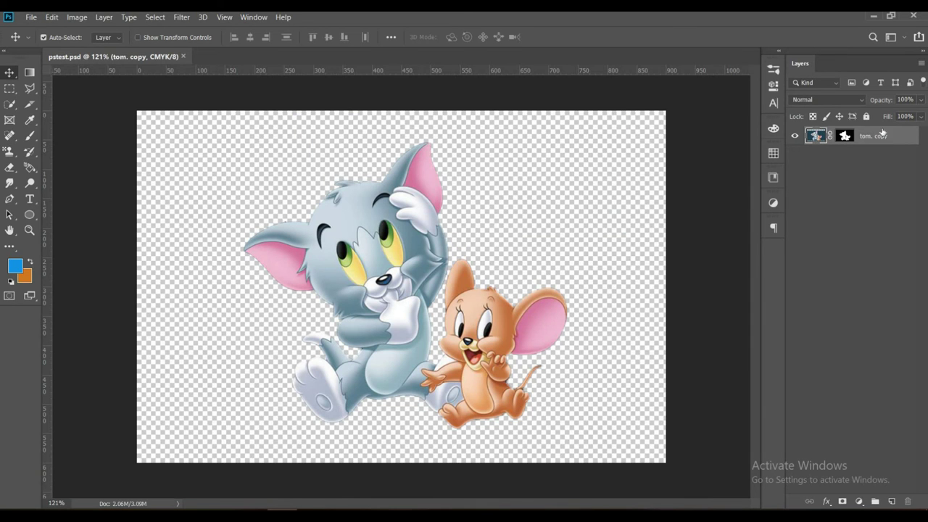
left_click(30, 16)
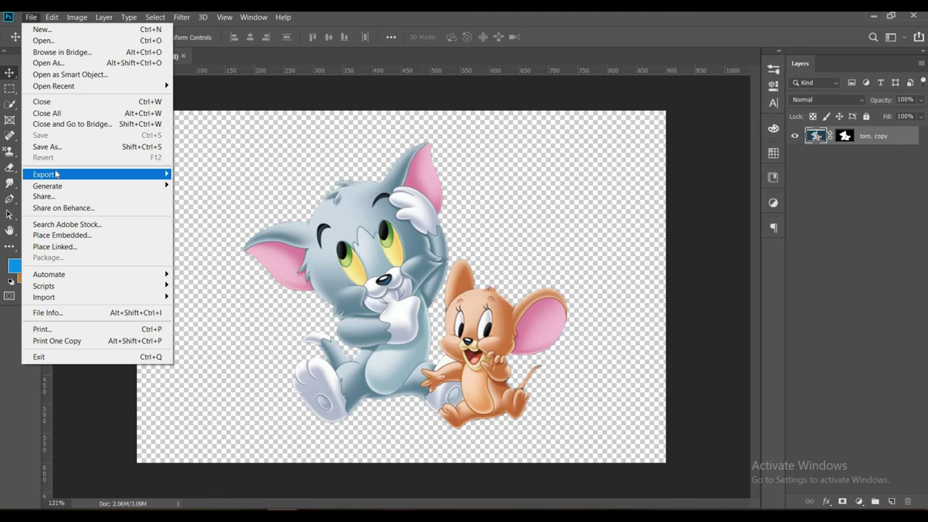
mouse_move(43, 174)
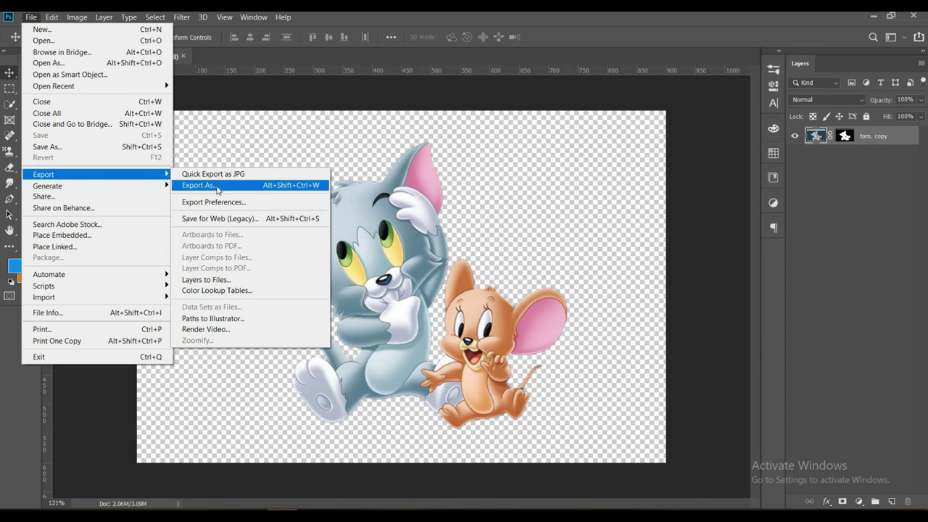
Step: Export the cutout as a transparent PNG named pspng to the Desktop
left_click(234, 190)
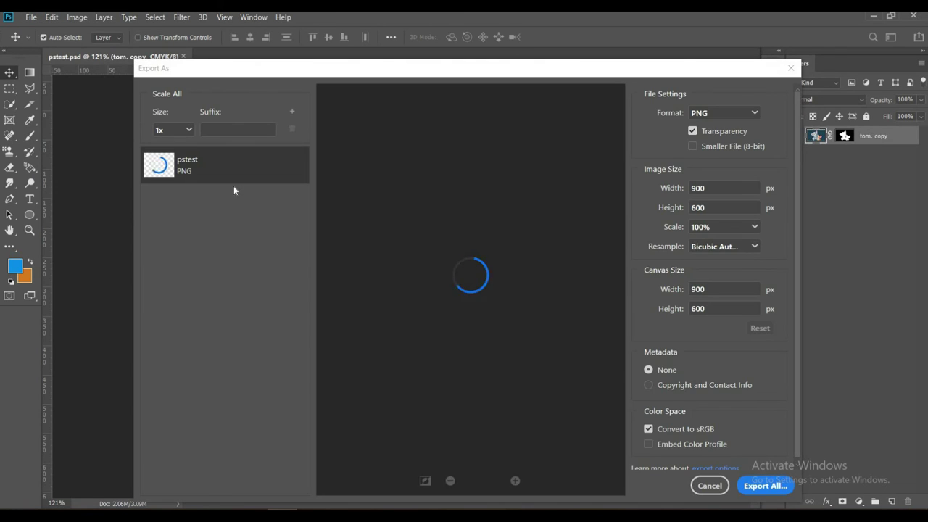
left_click(725, 112)
left_click(725, 120)
left_click(755, 486)
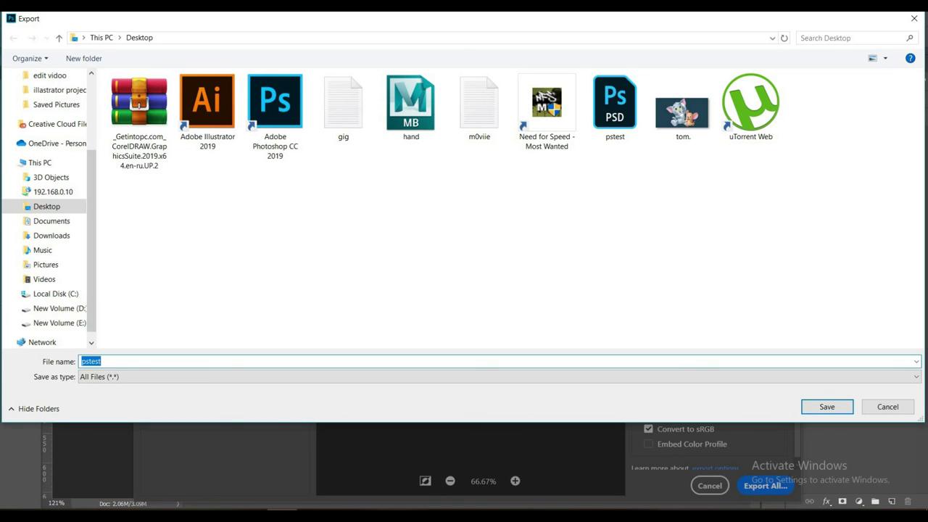
left_click(115, 362)
type("pspng")
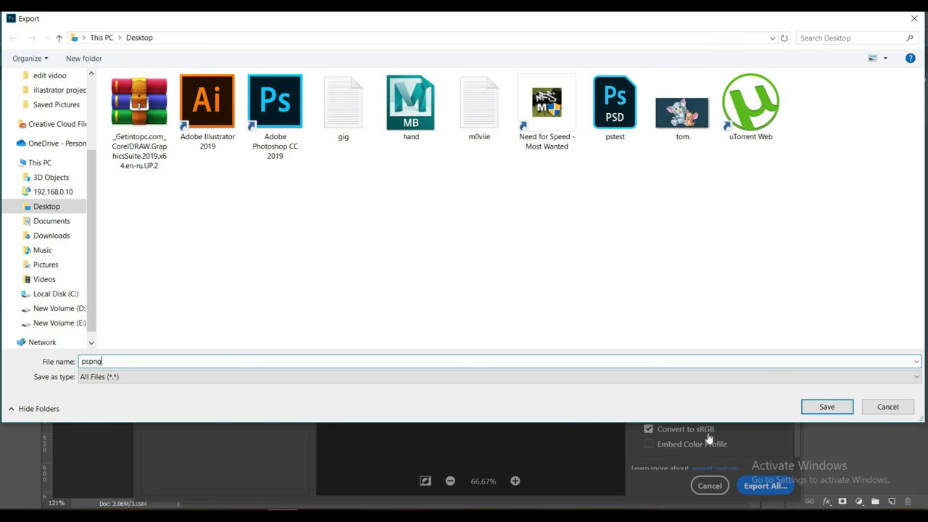
left_click(831, 410)
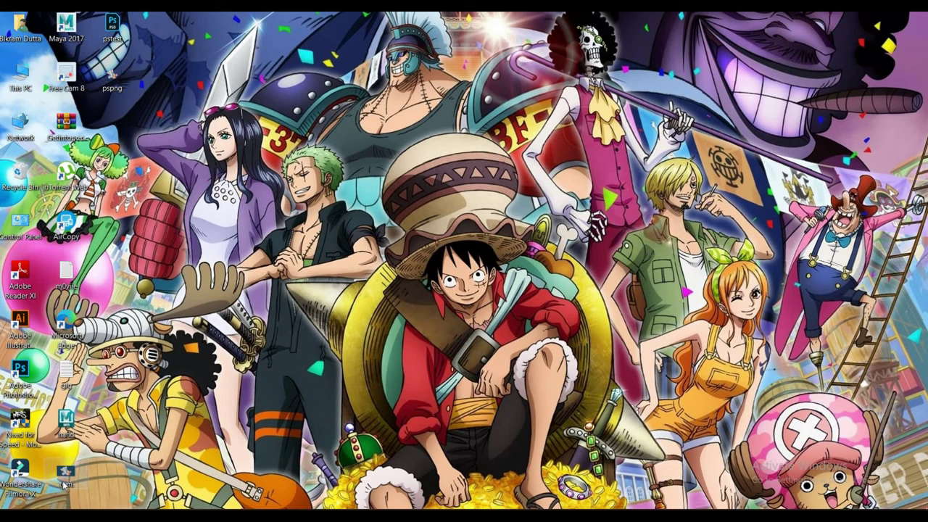
Step: Open pspng from the desktop in Windows Photos
double_click(116, 78)
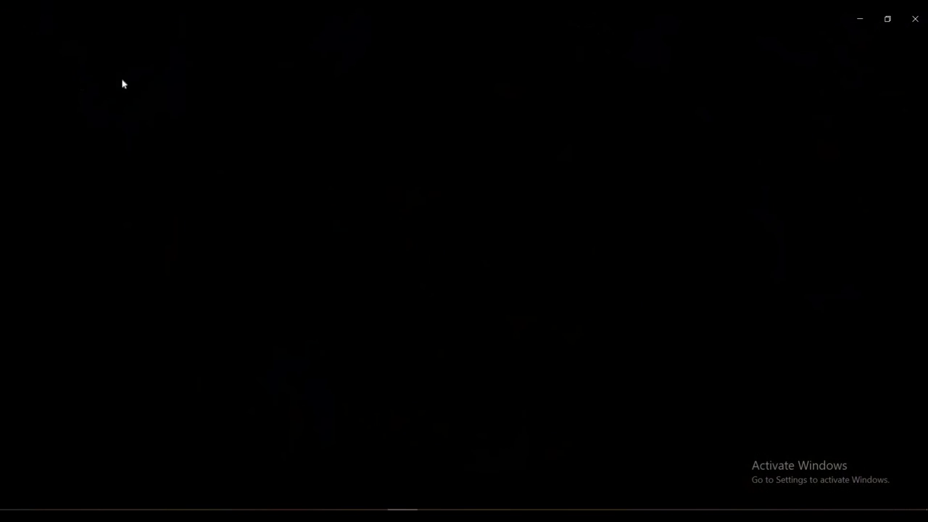